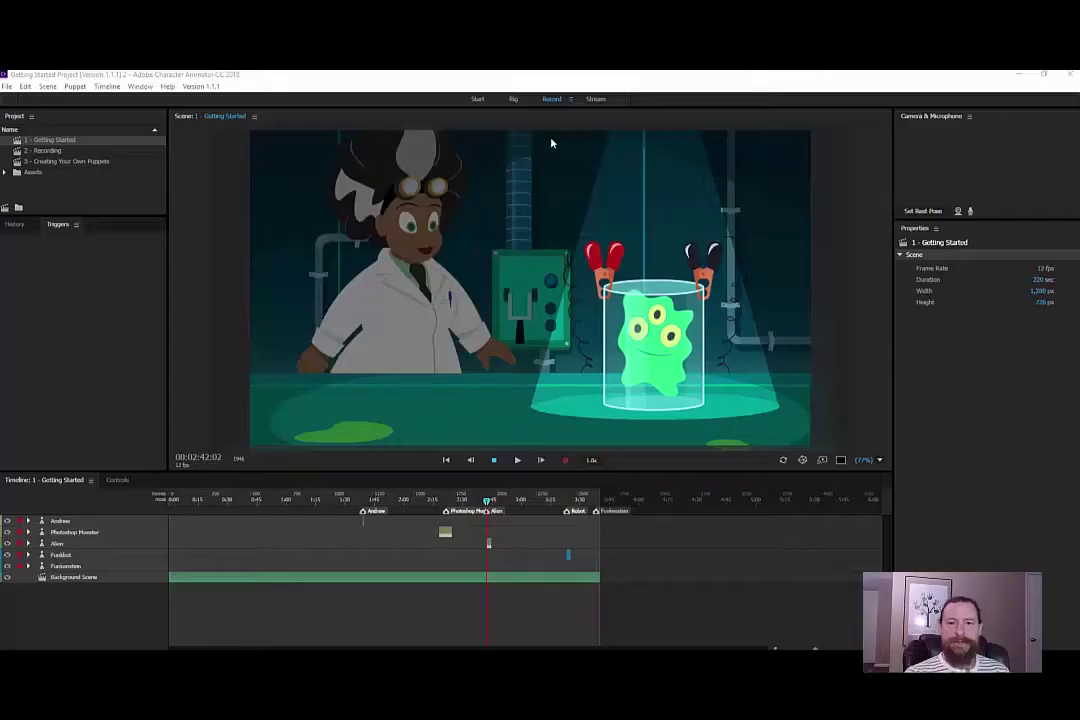
- Create a new project from the Chloe (Photoshop) template puppet and drag both her hands up
{"action": "left_click", "coordinate": [478, 99]}
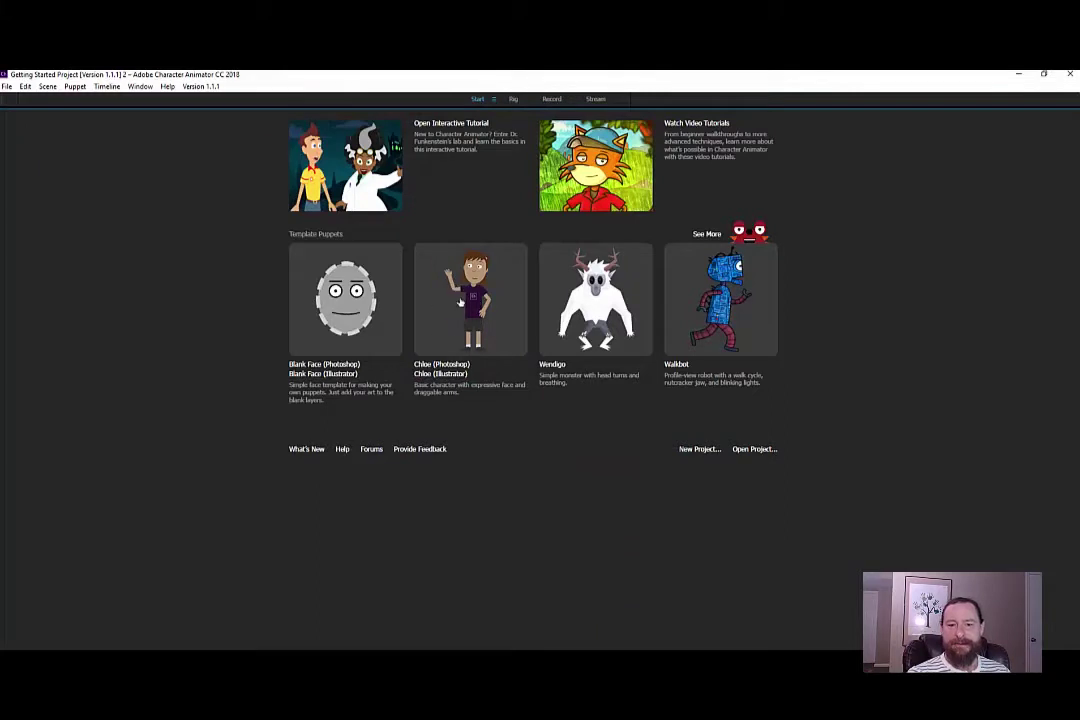
{"action": "left_click", "coordinate": [478, 297]}
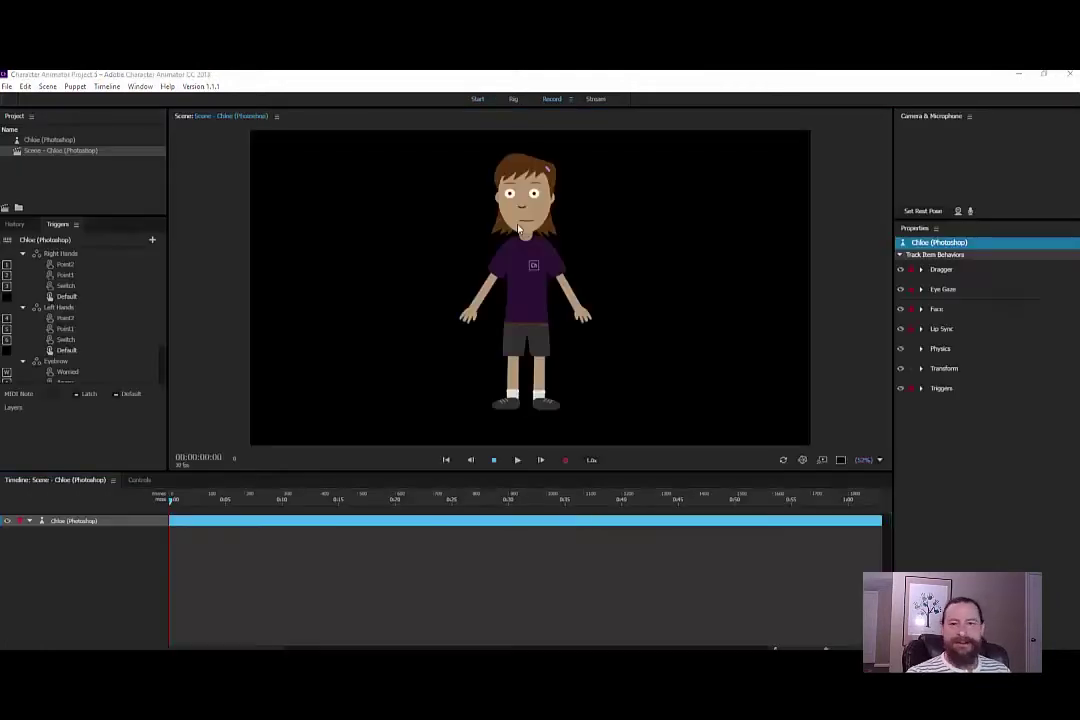
{"action": "left_click_drag", "start_coordinate": [583, 313], "coordinate": [612, 238]}
{"action": "left_click_drag", "start_coordinate": [466, 315], "coordinate": [455, 217]}
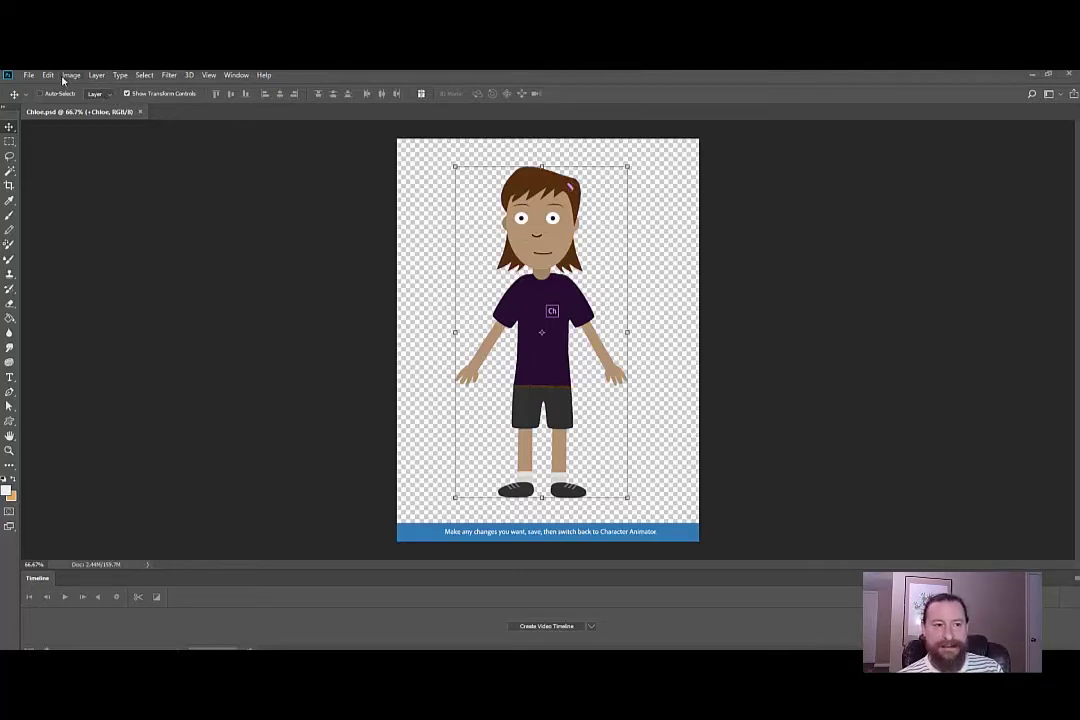
- Show the Layers panel and expand the Right Eyebrow and Left Eyebrow groups
{"action": "key", "text": "F7"}
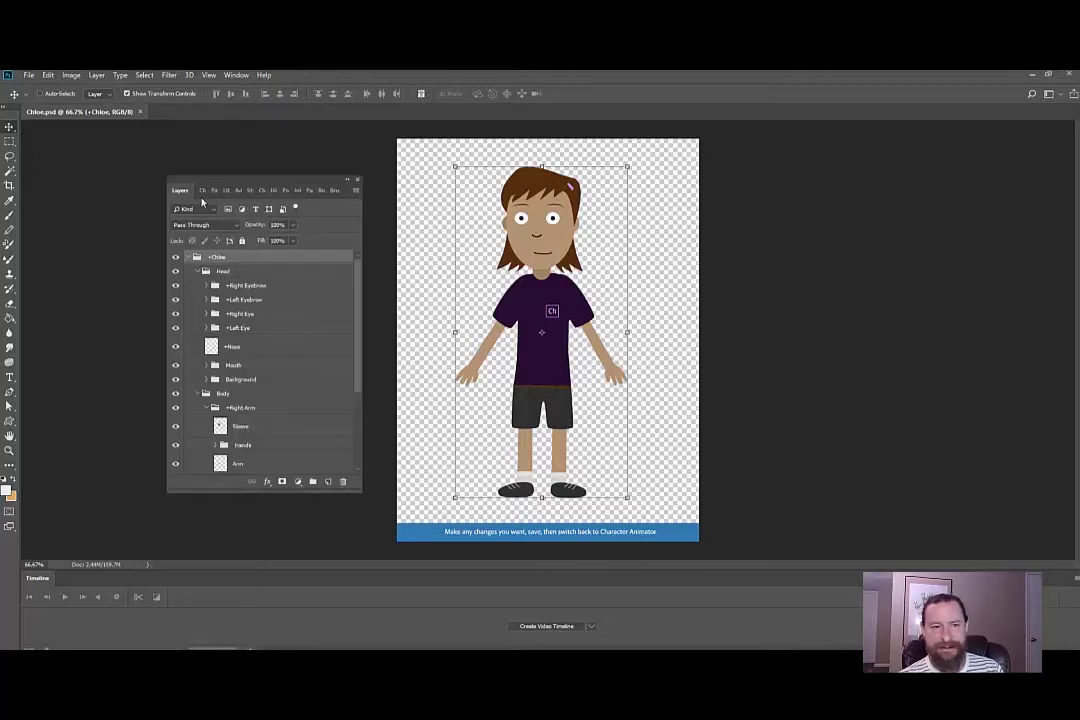
{"action": "left_click", "coordinate": [207, 286]}
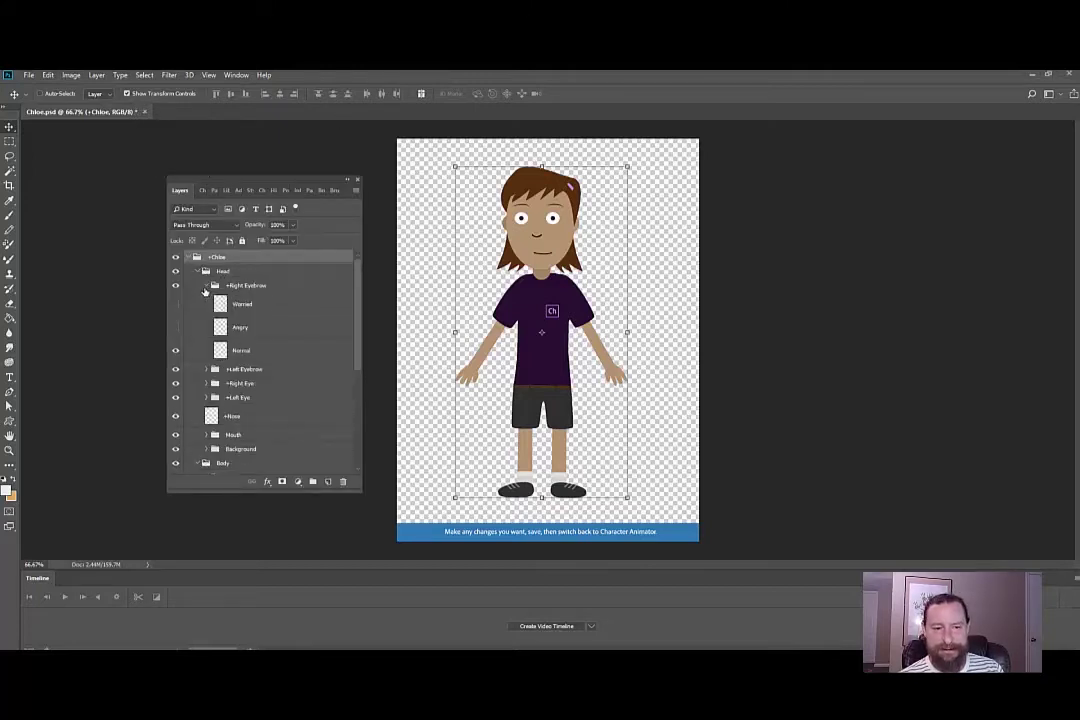
{"action": "left_click", "coordinate": [207, 369]}
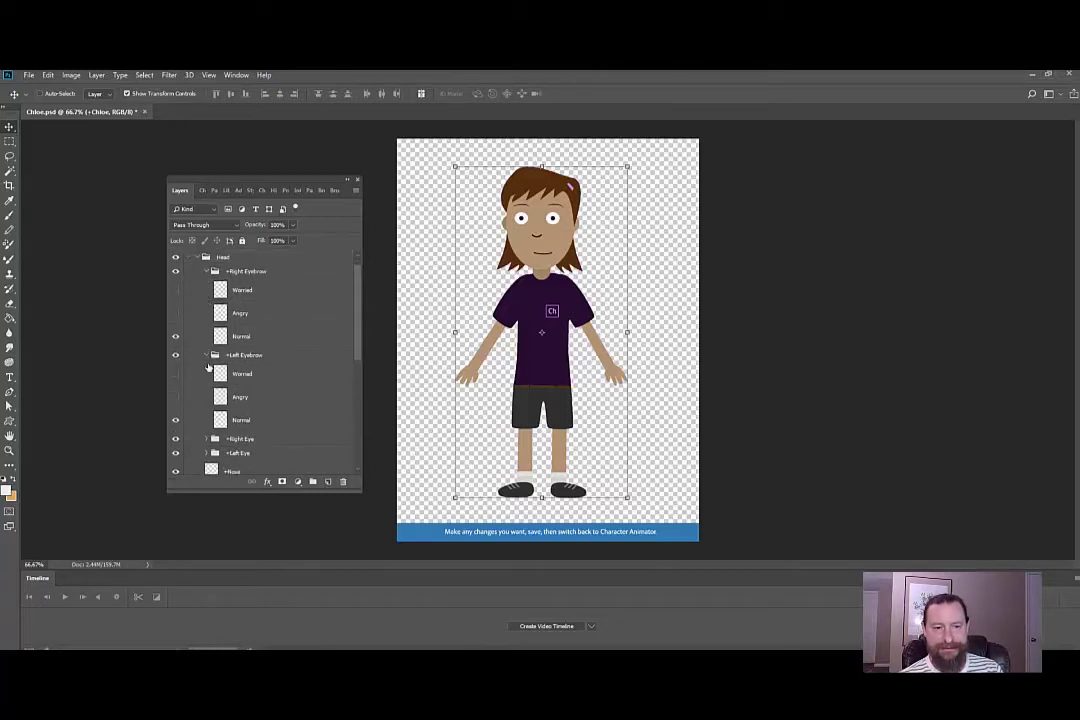
- Set the canvas width to 22 inches and move Chloe to the right side
{"action": "left_click", "coordinate": [71, 76]}
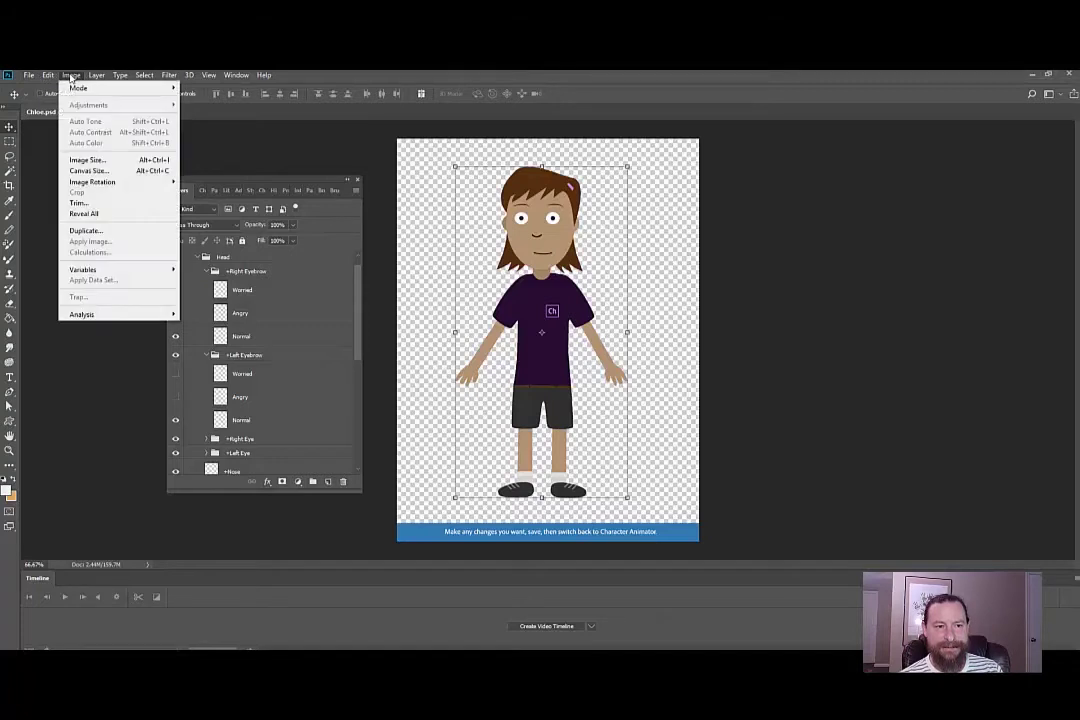
{"action": "left_click", "coordinate": [97, 172]}
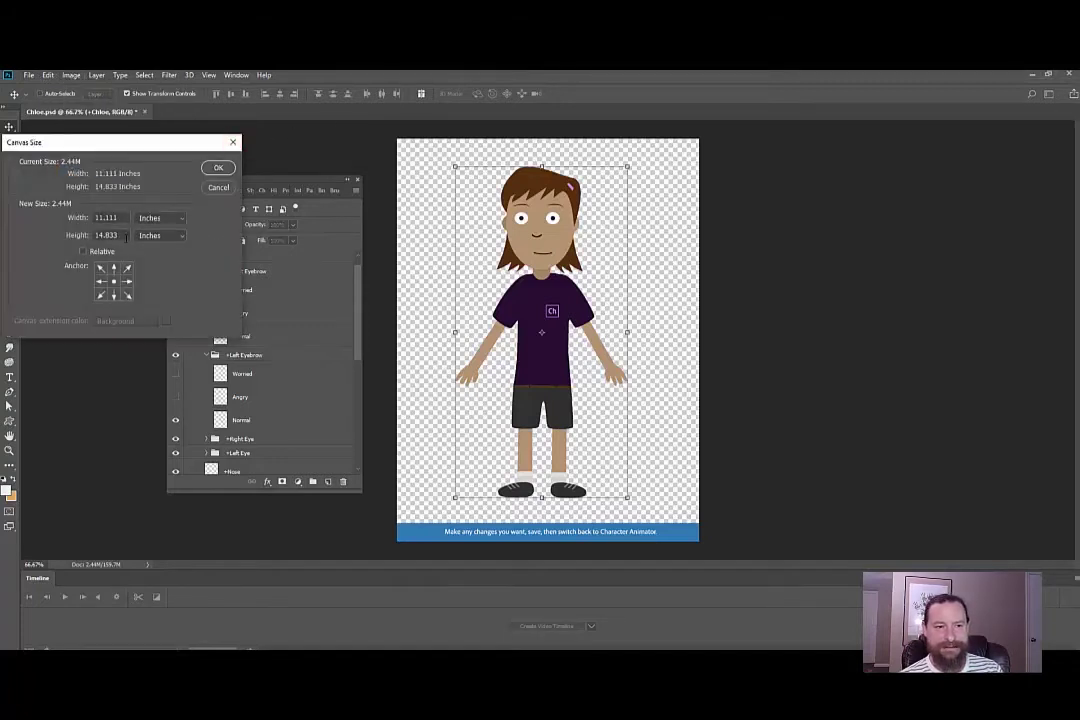
{"action": "double_click", "coordinate": [108, 217]}
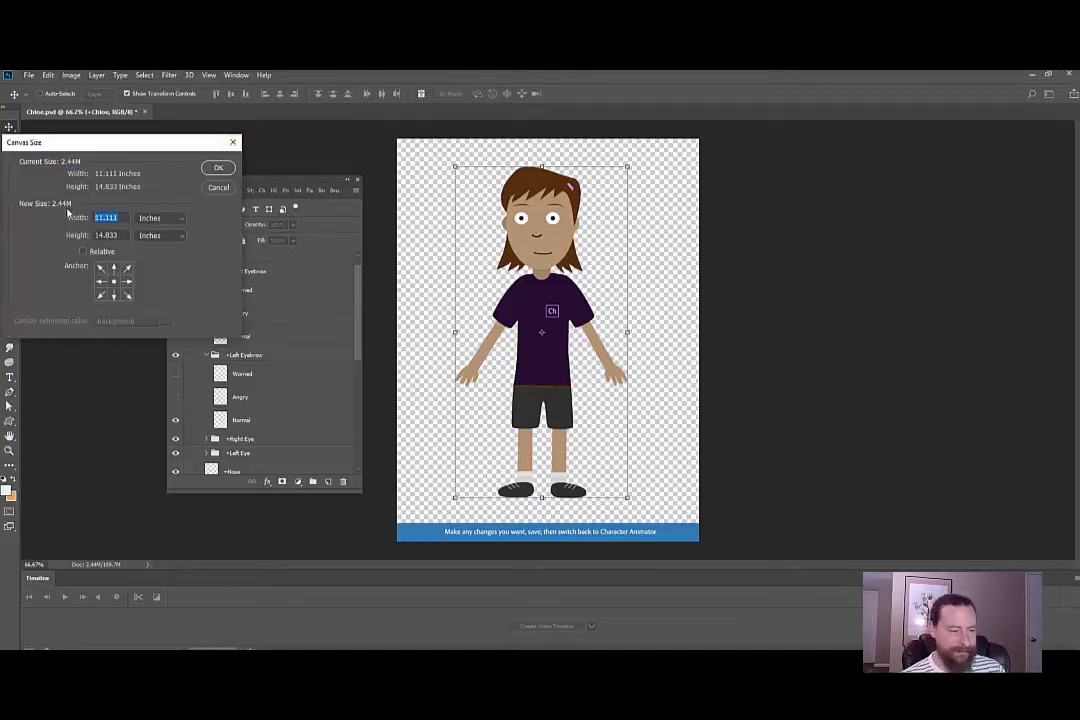
{"action": "type", "text": "22"}
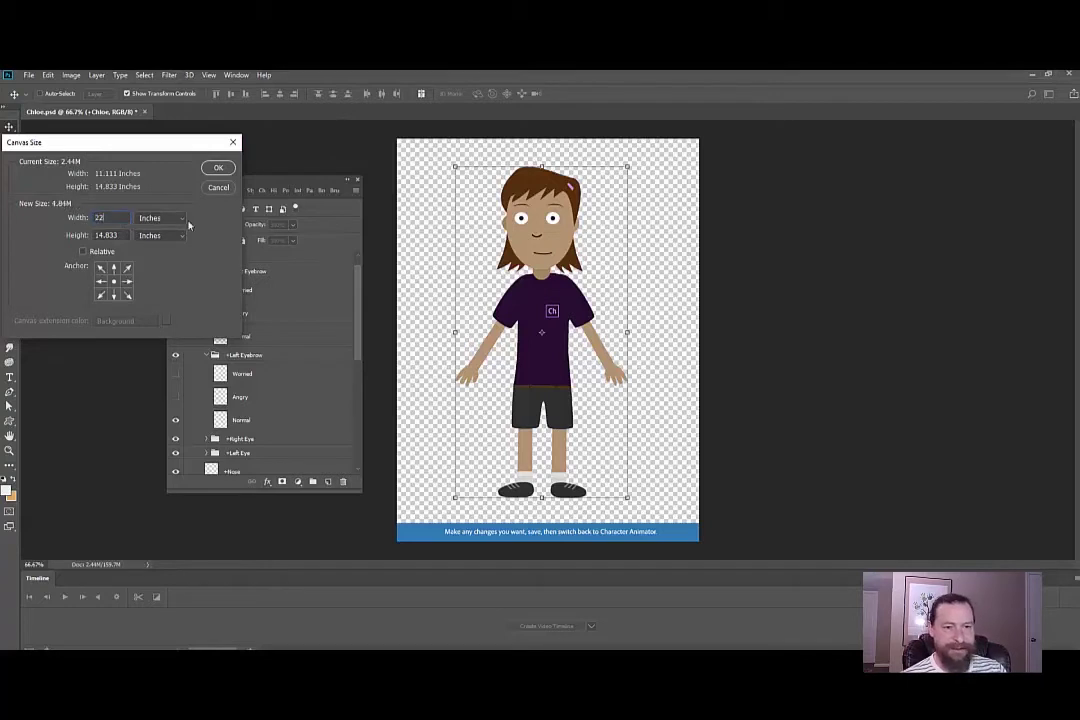
{"action": "left_click", "coordinate": [218, 167]}
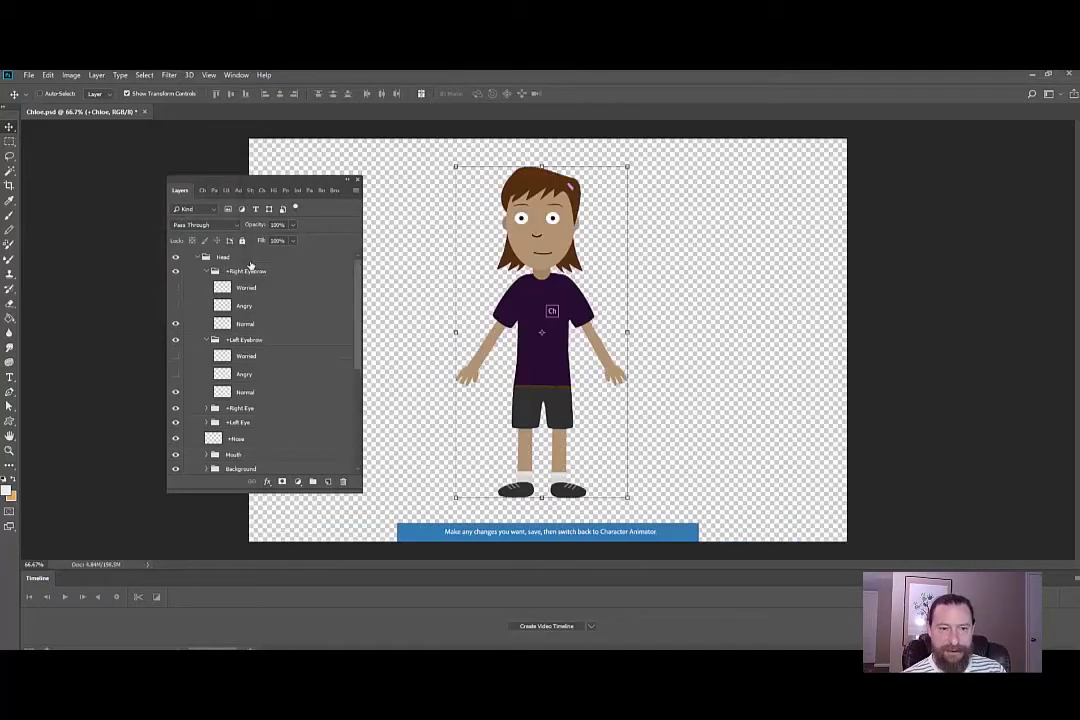
{"action": "scroll", "coordinate": [193, 232], "scroll_direction": "up", "scroll_amount": 1}
{"action": "left_click_drag", "start_coordinate": [540, 300], "coordinate": [703, 296]}
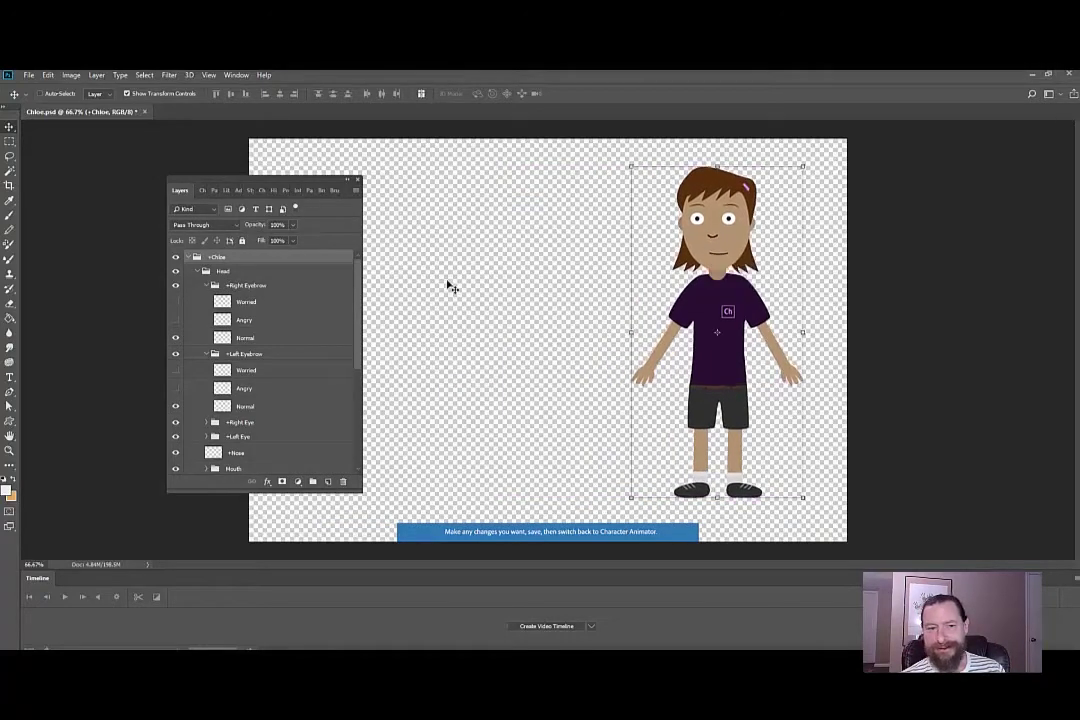
- Select the Head and Worried eyebrow layers, then draw and clear a rectangular selection
{"action": "left_click", "coordinate": [236, 278]}
{"action": "left_click", "coordinate": [245, 303]}
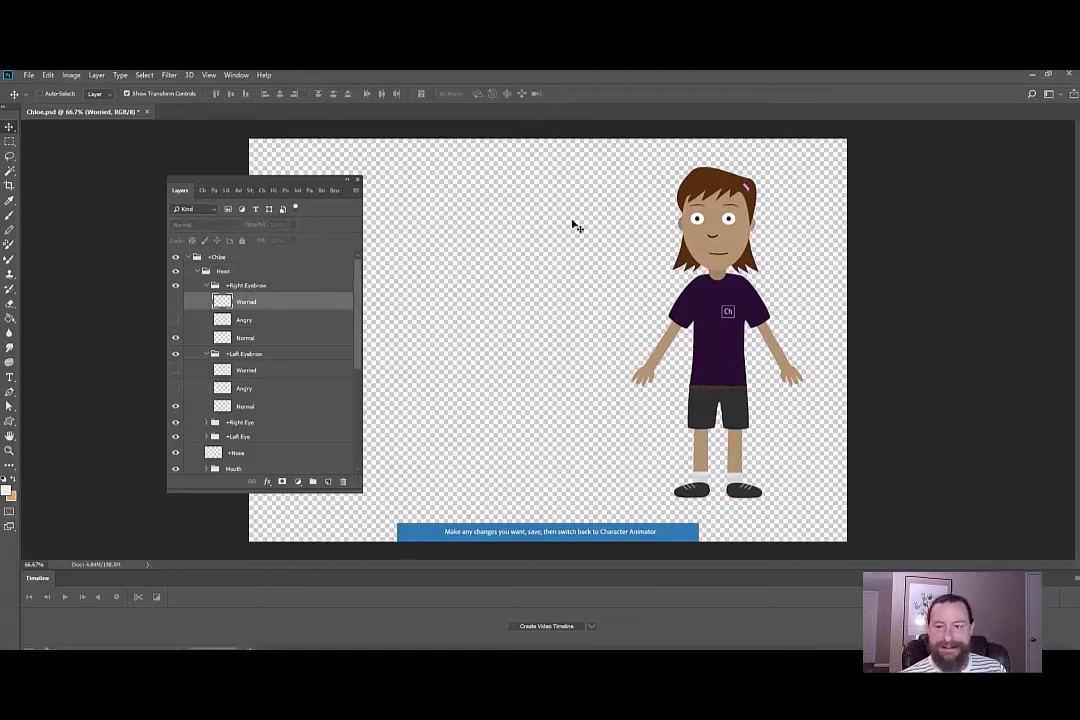
{"action": "key", "text": "m"}
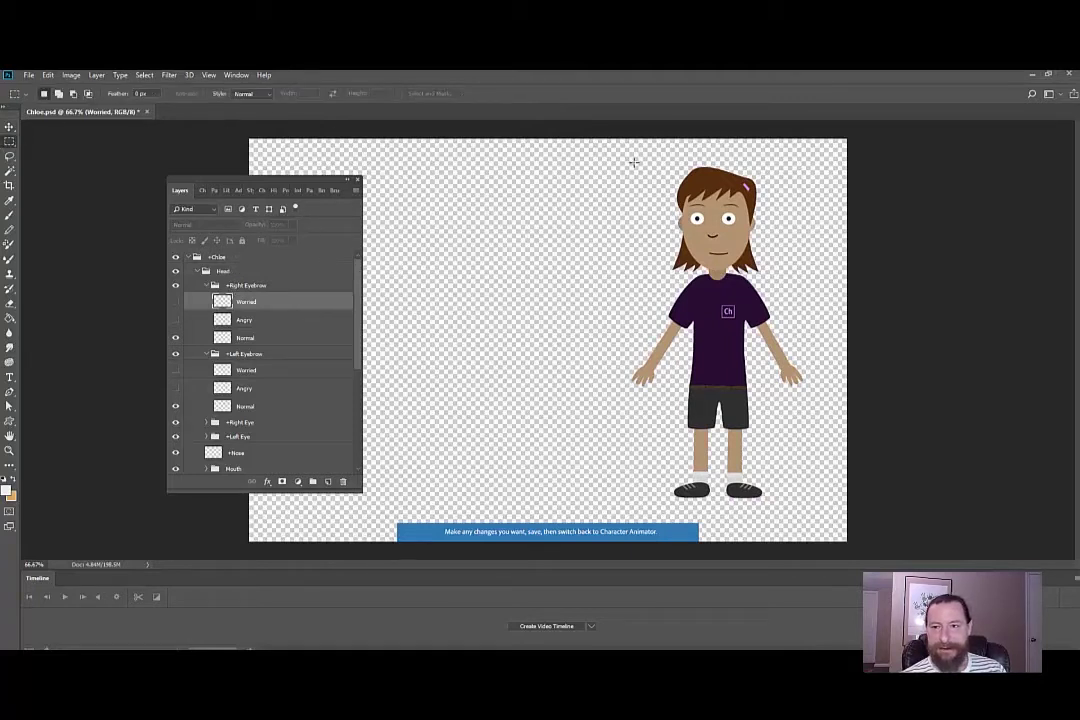
{"action": "left_click_drag", "start_coordinate": [633, 160], "coordinate": [829, 513]}
{"action": "left_click", "coordinate": [408, 352]}
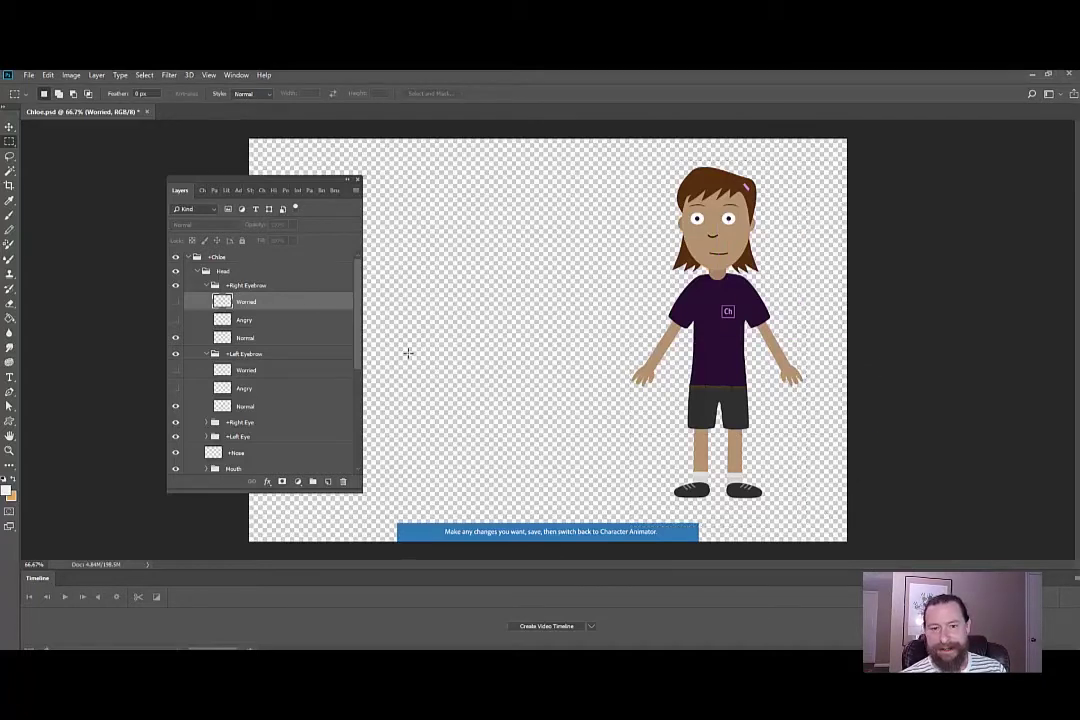
- Cut the canvas width to 11 inches past the clipping warning and select the +Chloe group
{"action": "left_click", "coordinate": [71, 75]}
{"action": "left_click", "coordinate": [120, 170]}
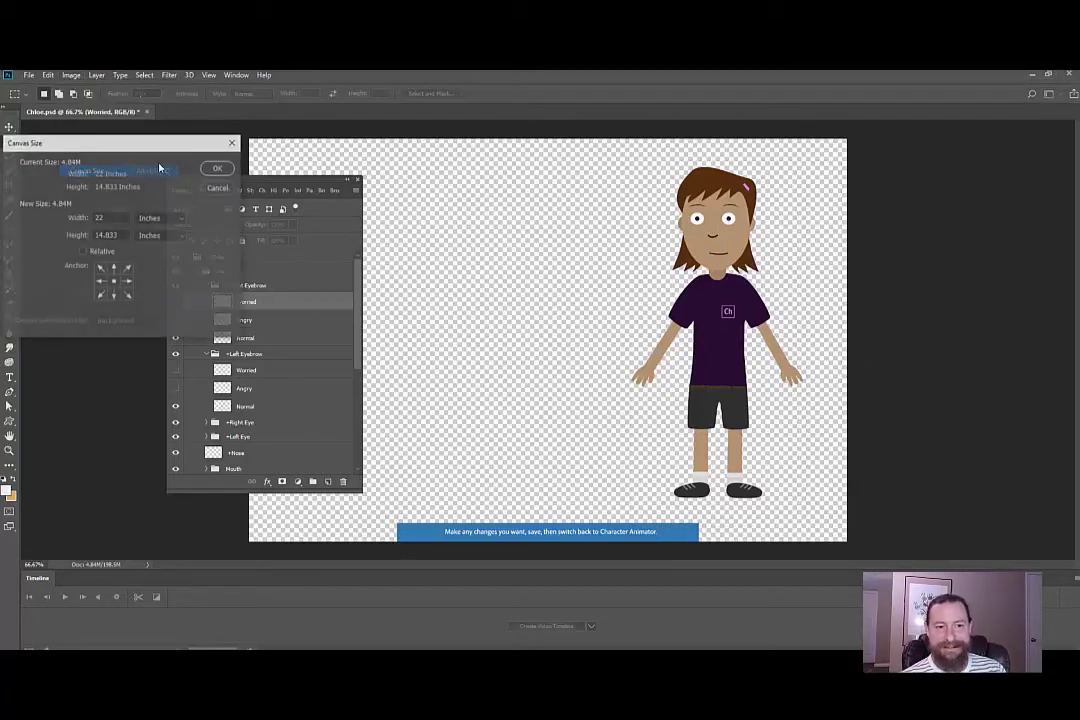
{"action": "type", "text": "11."}
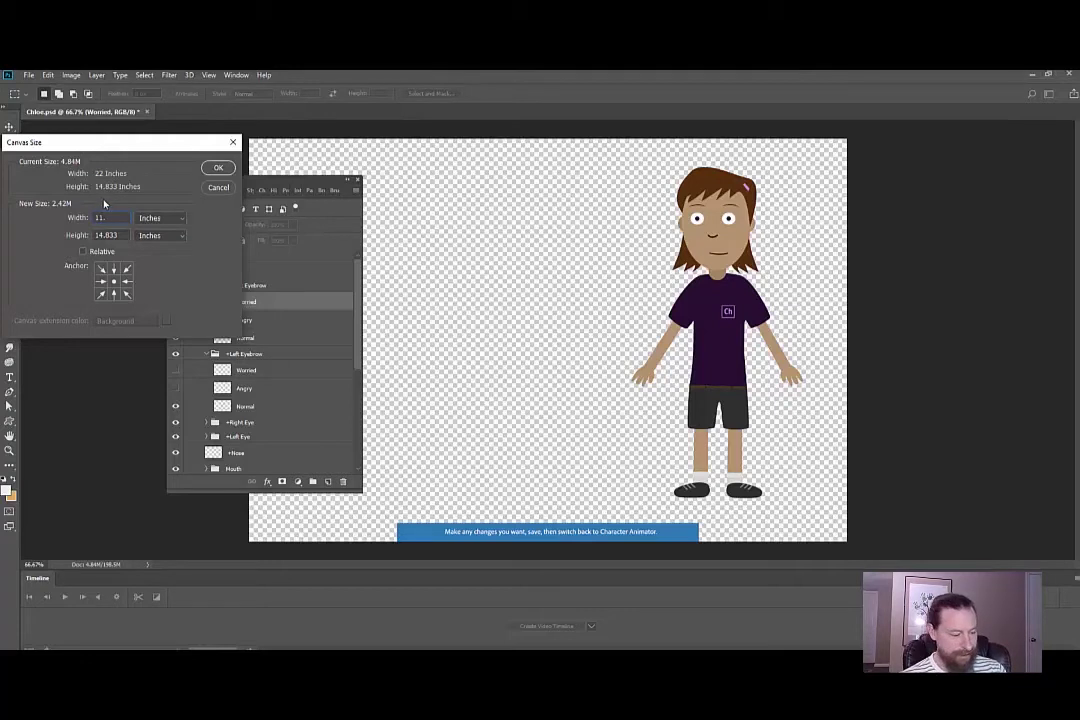
{"action": "key", "text": "Return"}
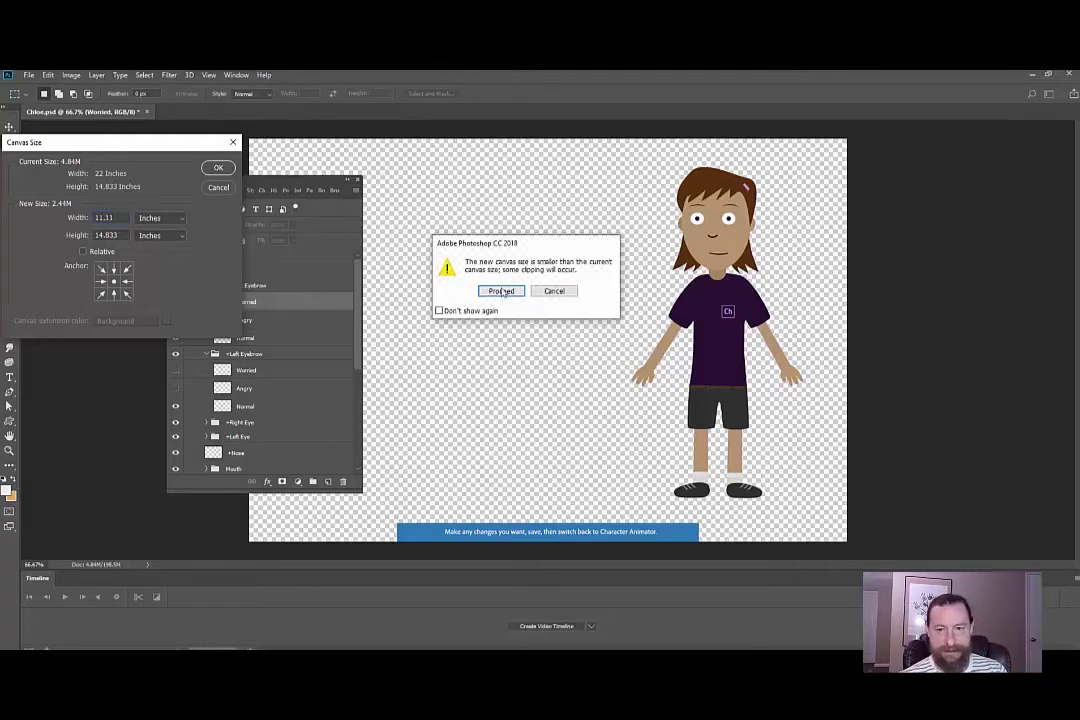
{"action": "key", "text": "Return"}
{"action": "left_click", "coordinate": [220, 257]}
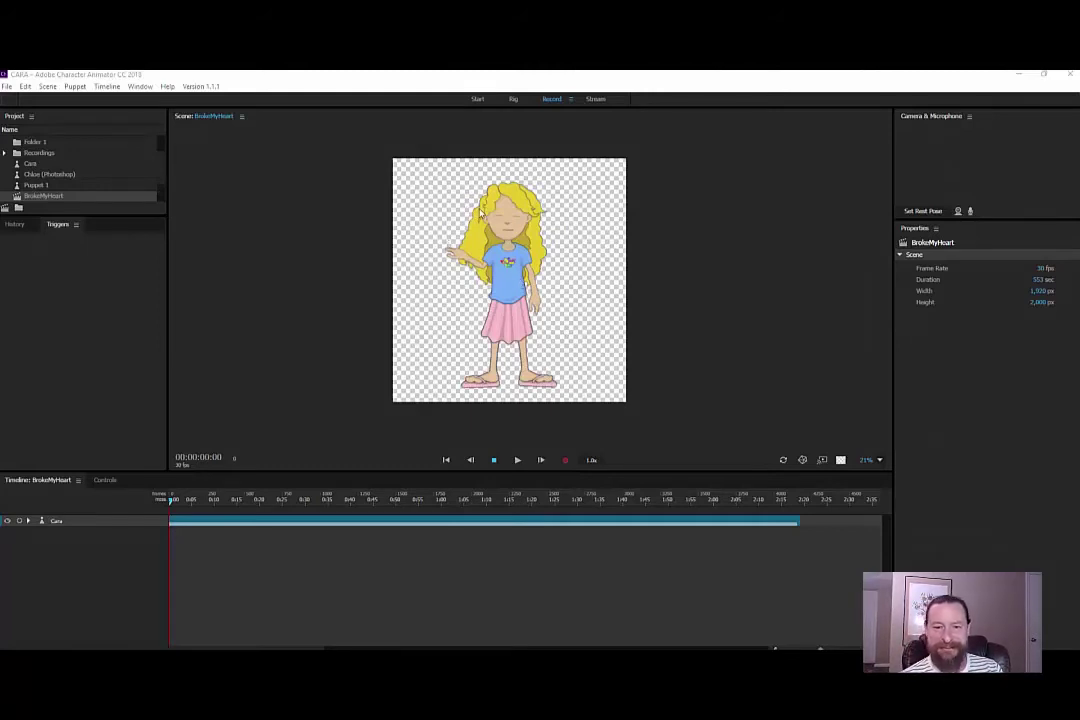
- Select Cara's track, enable the Dragger, raise and wave her hand, then stop playback
{"action": "left_click", "coordinate": [462, 262]}
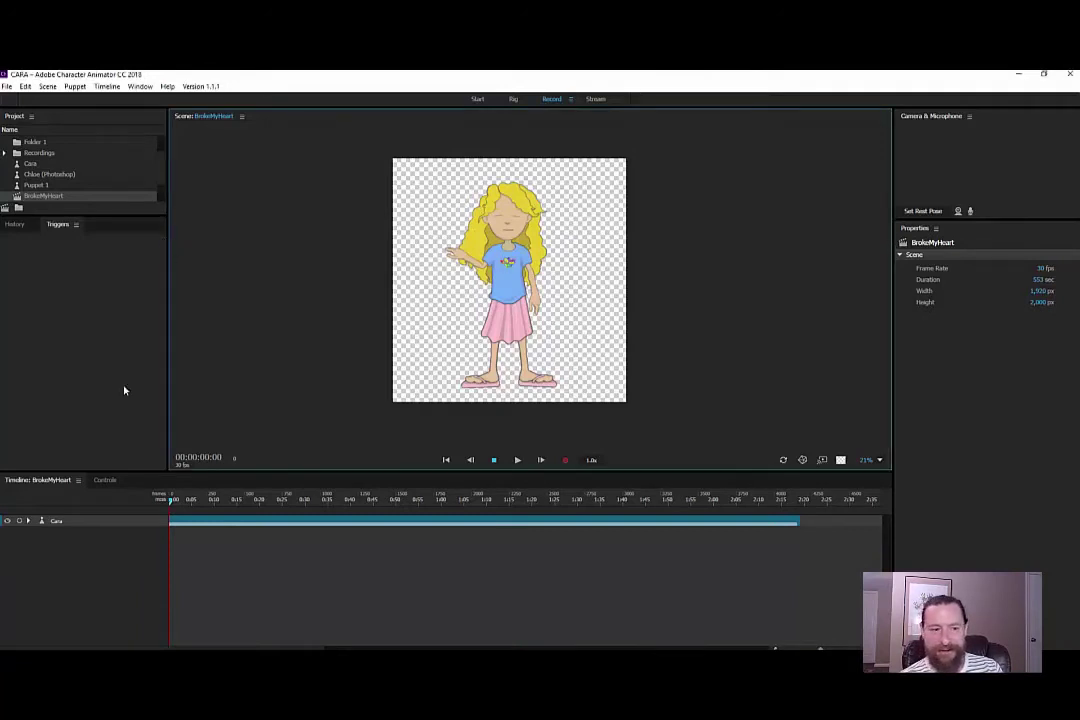
{"action": "left_click", "coordinate": [69, 521]}
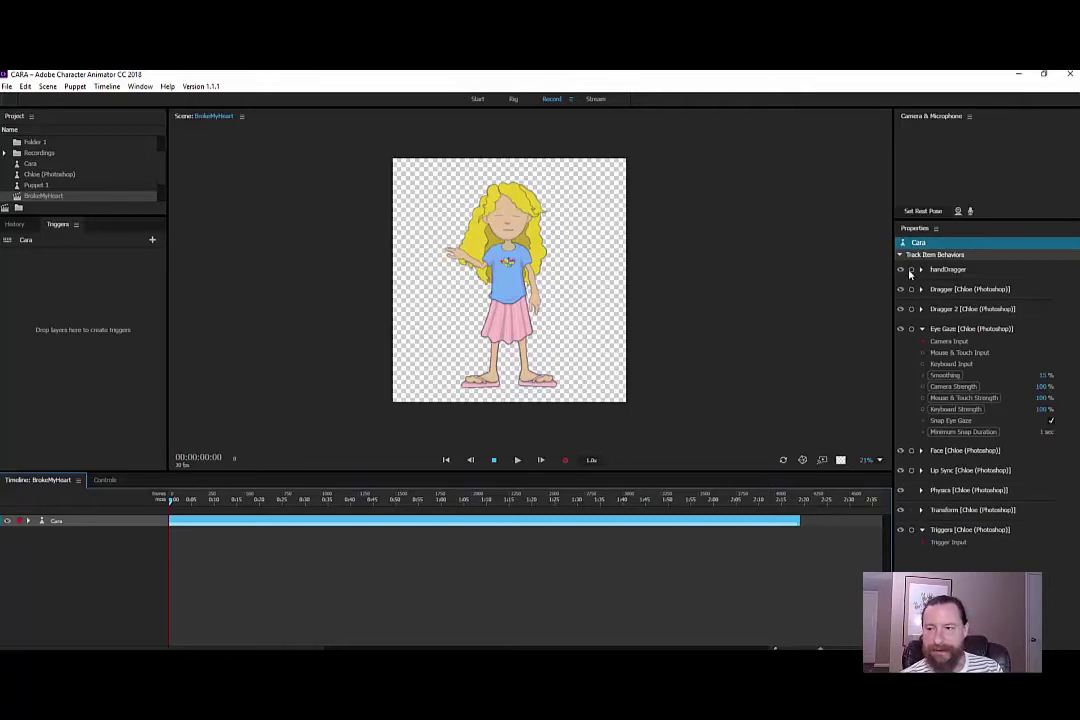
{"action": "left_click", "coordinate": [911, 289]}
{"action": "mouse_move", "coordinate": [447, 250]}
{"action": "left_mouse_down"}
{"action": "mouse_move", "coordinate": [430, 212]}
{"action": "mouse_move", "coordinate": [448, 229]}
{"action": "mouse_move", "coordinate": [444, 248]}
{"action": "mouse_move", "coordinate": [450, 235]}
{"action": "left_mouse_up"}
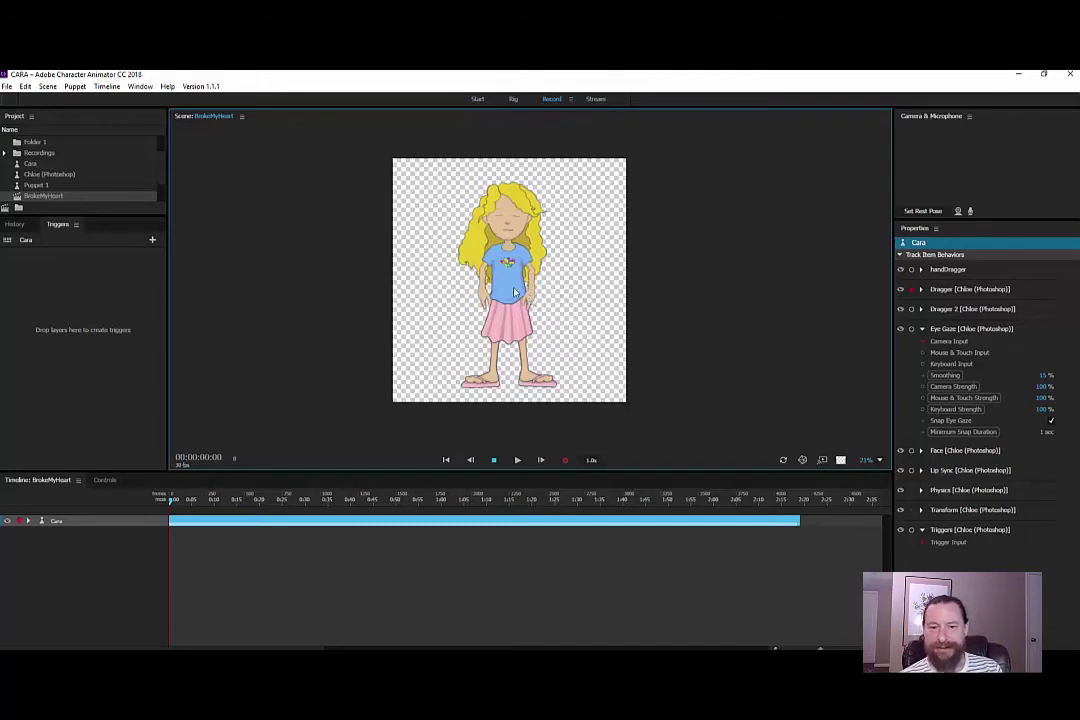
{"action": "left_click_drag", "start_coordinate": [486, 302], "coordinate": [486, 349]}
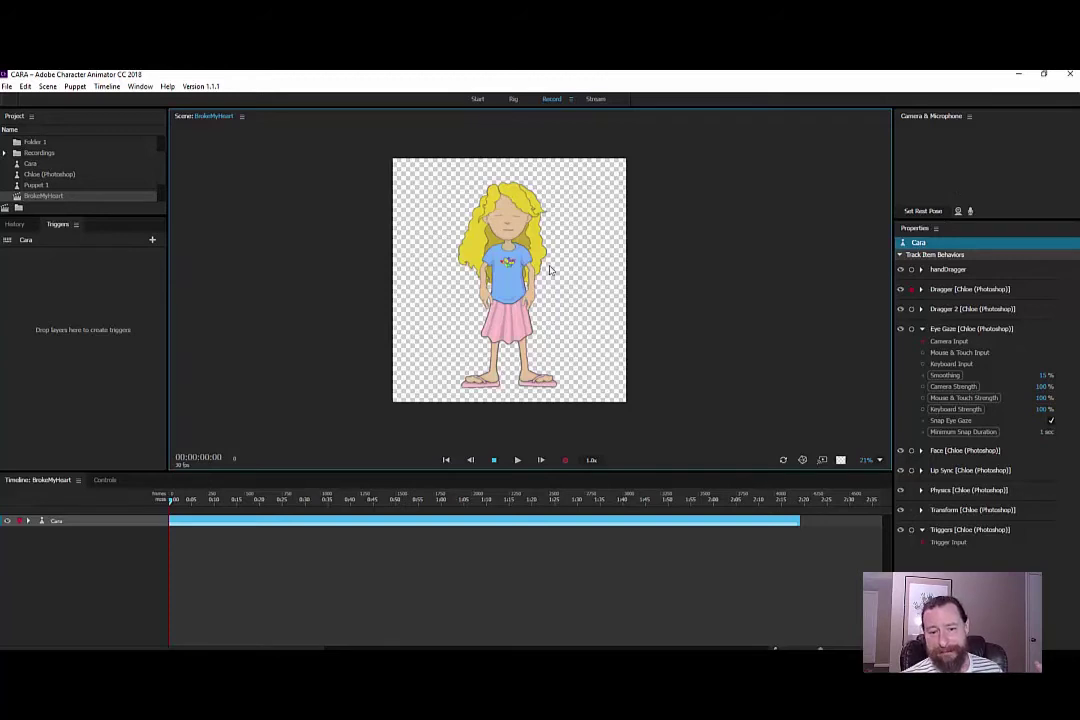
{"action": "left_click", "coordinate": [494, 461]}
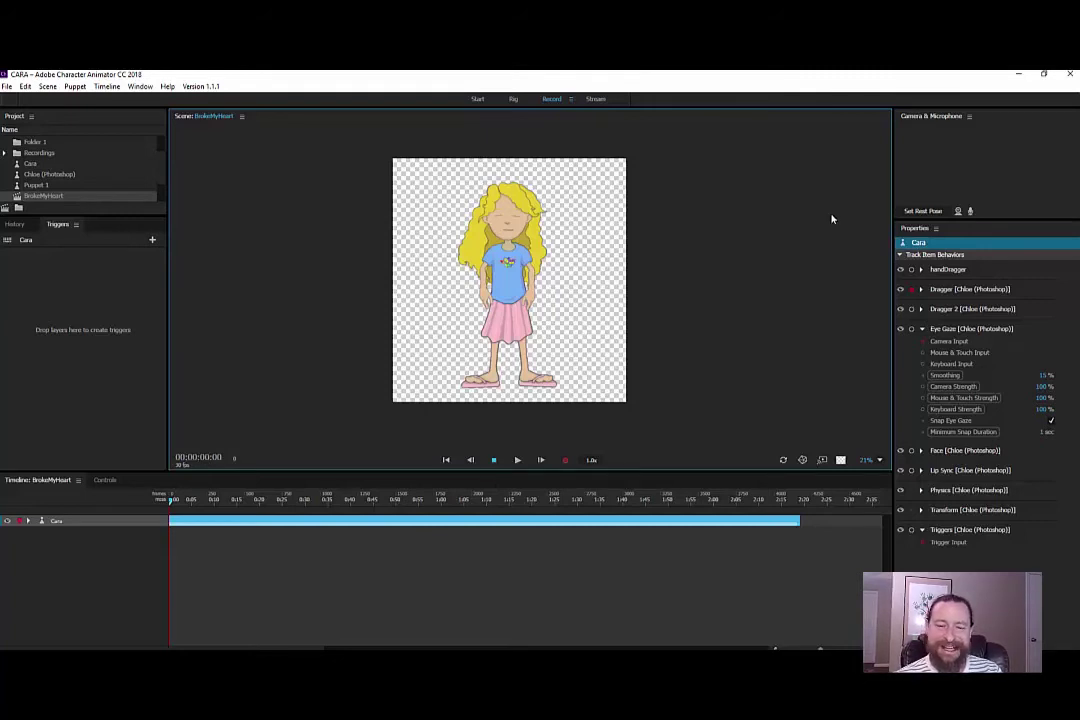